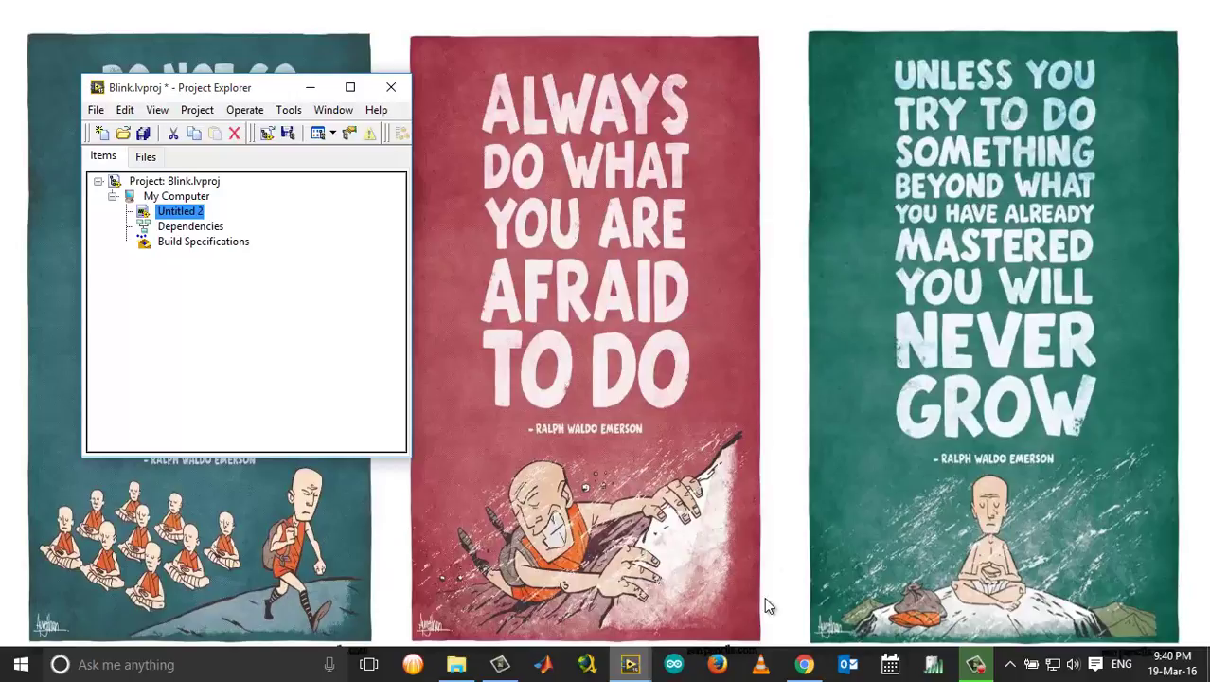
Step: Show taskbar previews of the open Blink project, Untitled 2 block diagram and front panel windows
left_click(633, 665)
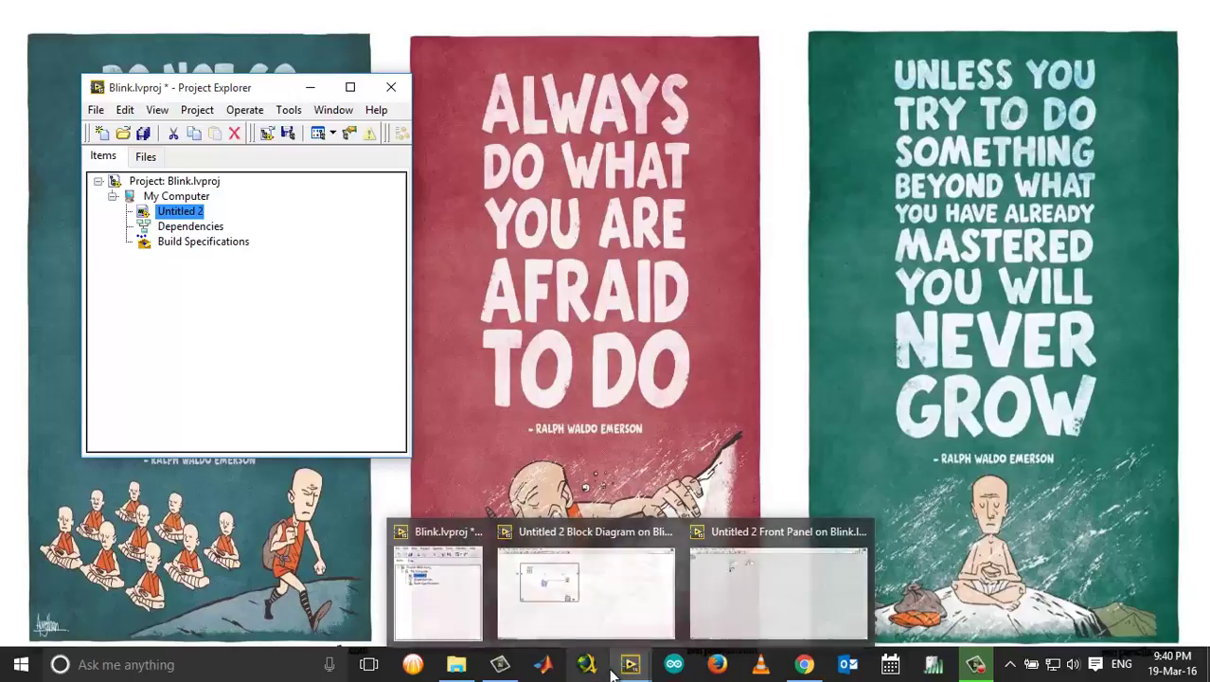
Step: Bring the Untitled 2 block diagram to the front and inspect its Boolean terminal
left_click(633, 609)
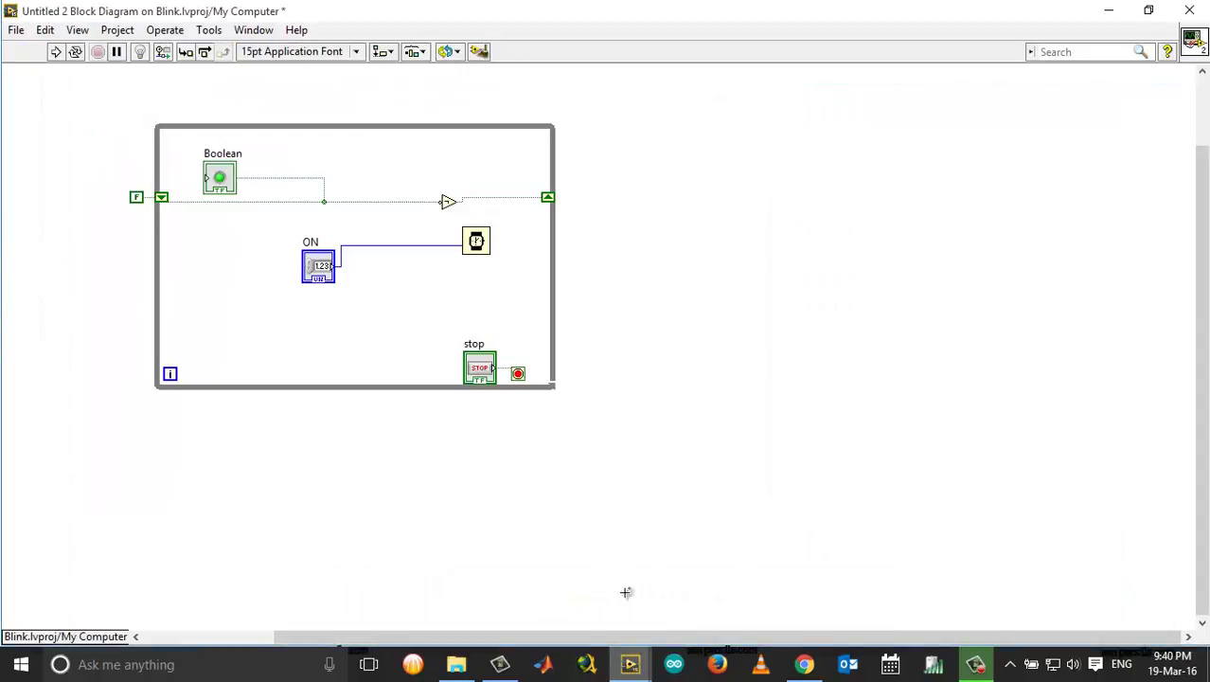
left_click(632, 666)
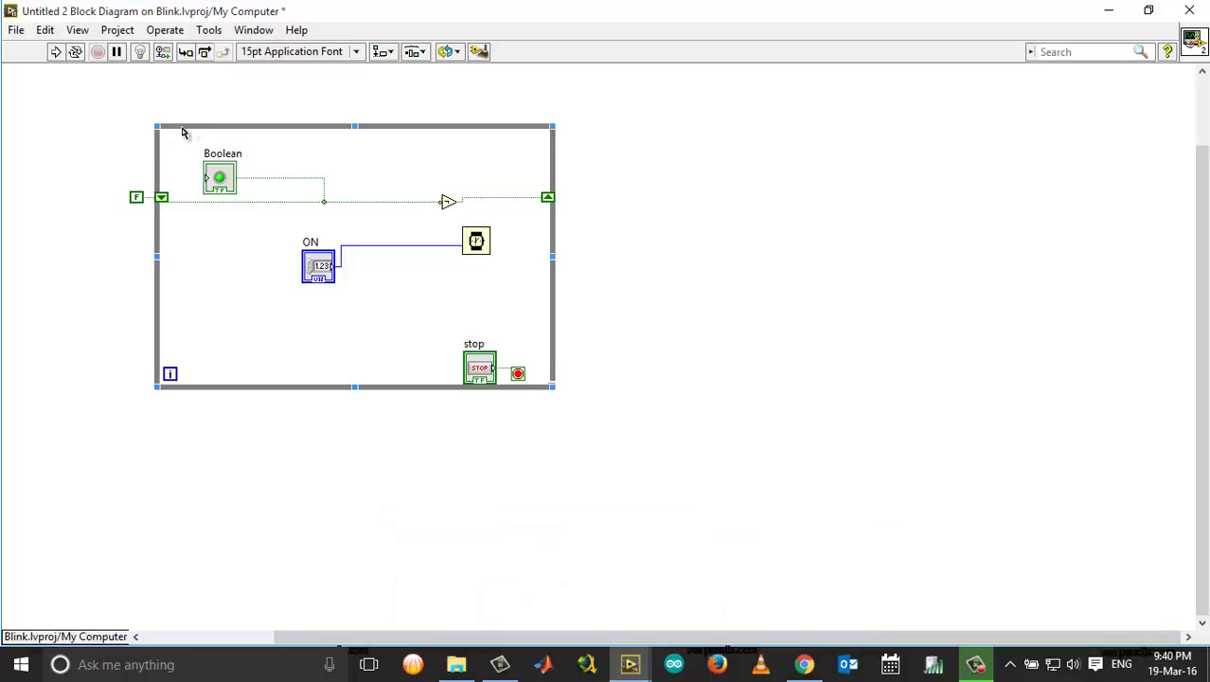
left_click(219, 179)
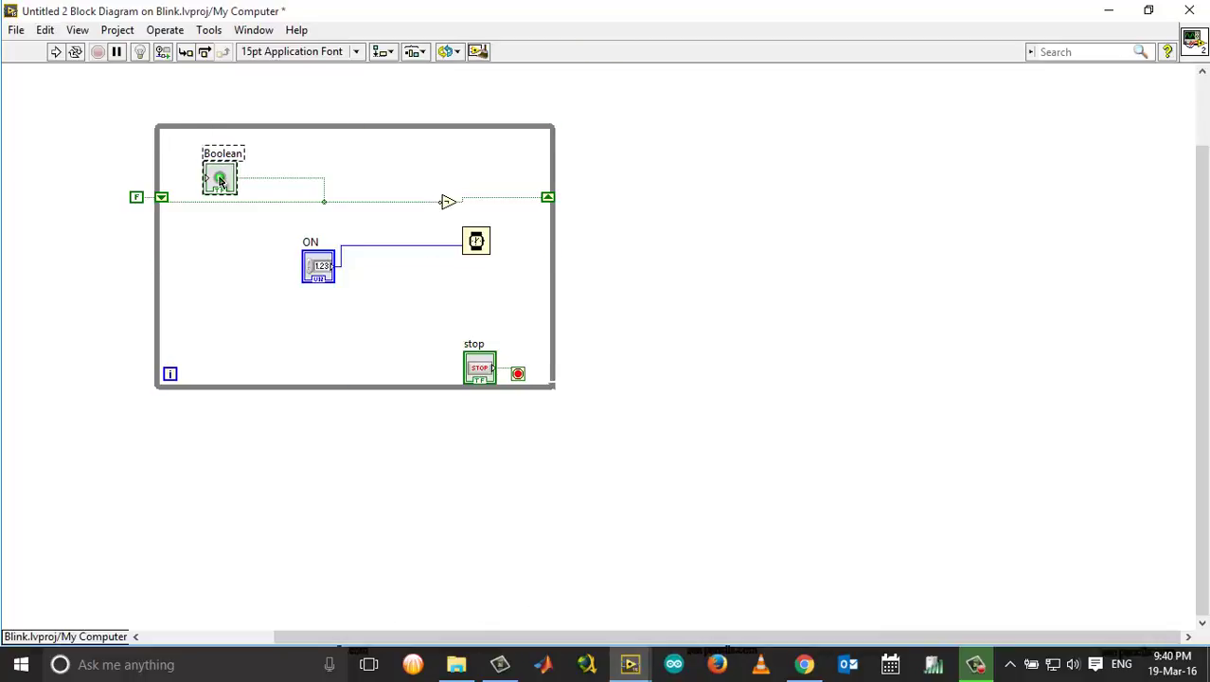
left_click(416, 188)
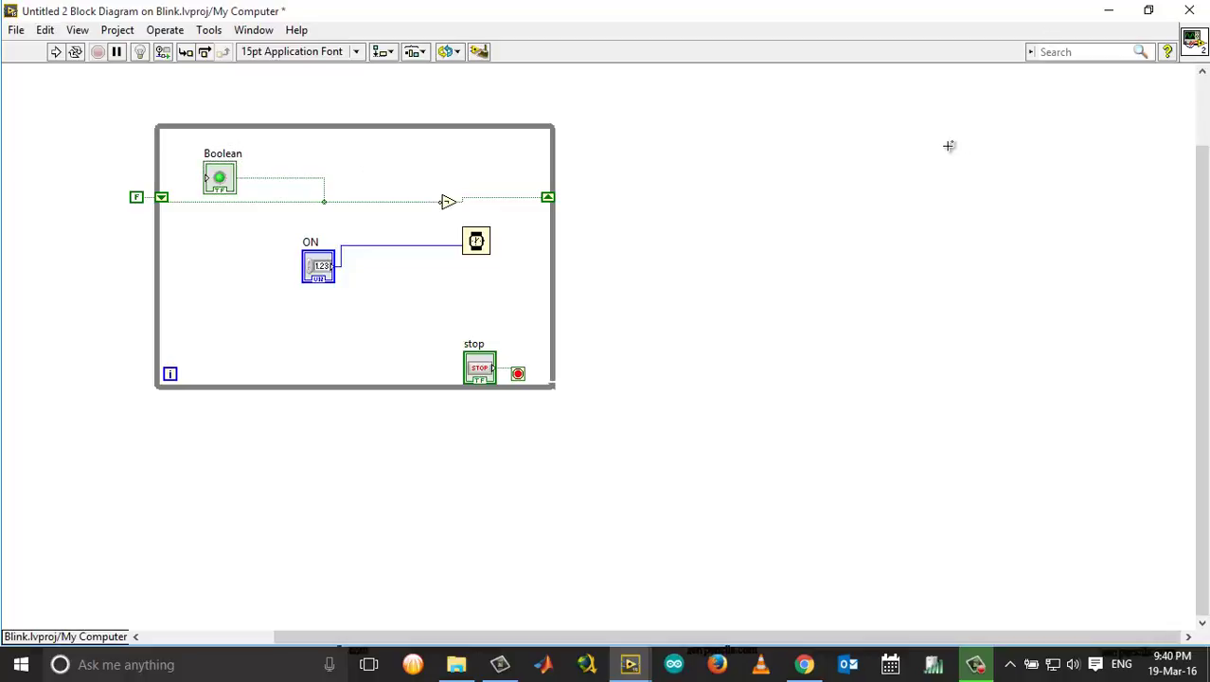
Step: Place a String indicator on the Untitled 2 front panel and enlarge its box
key("ctrl+e")
right_click(494, 197)
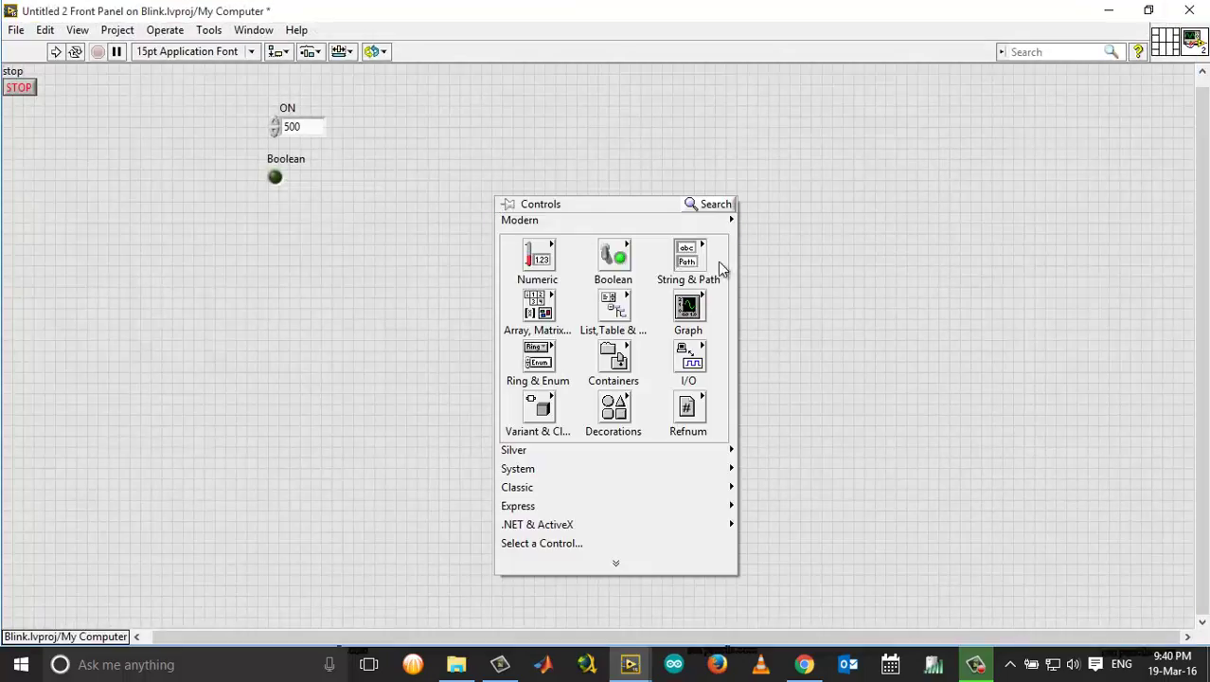
mouse_move(689, 262)
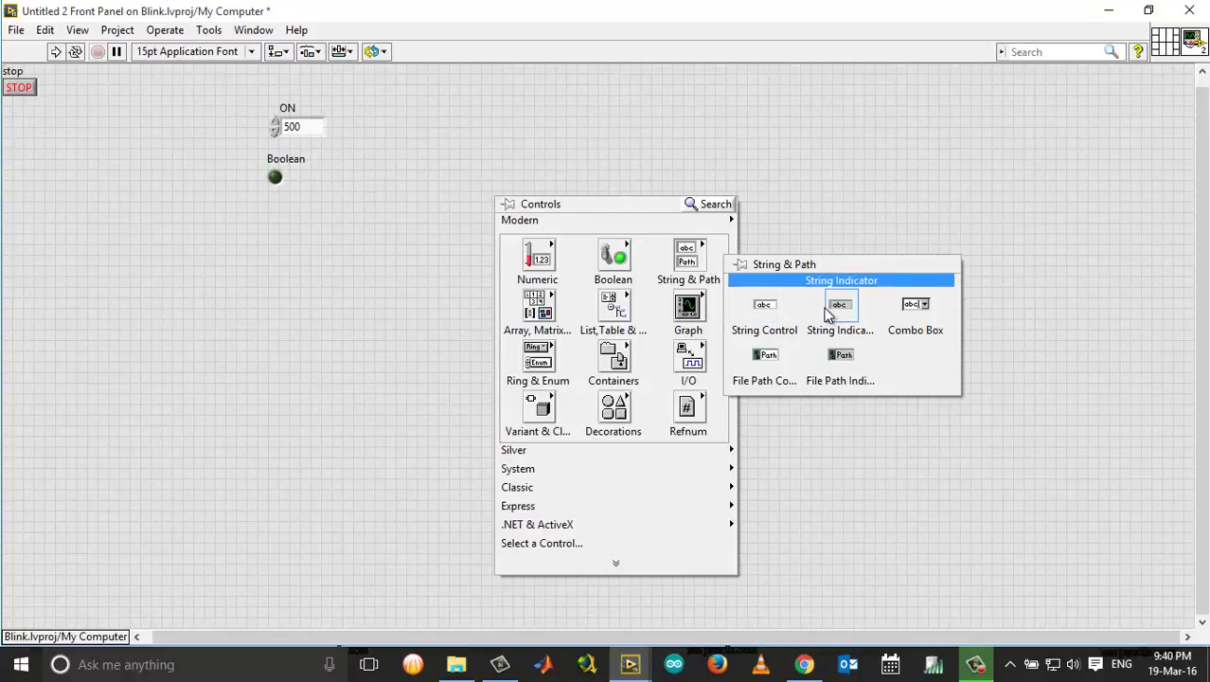
left_click(827, 315)
left_click(472, 149)
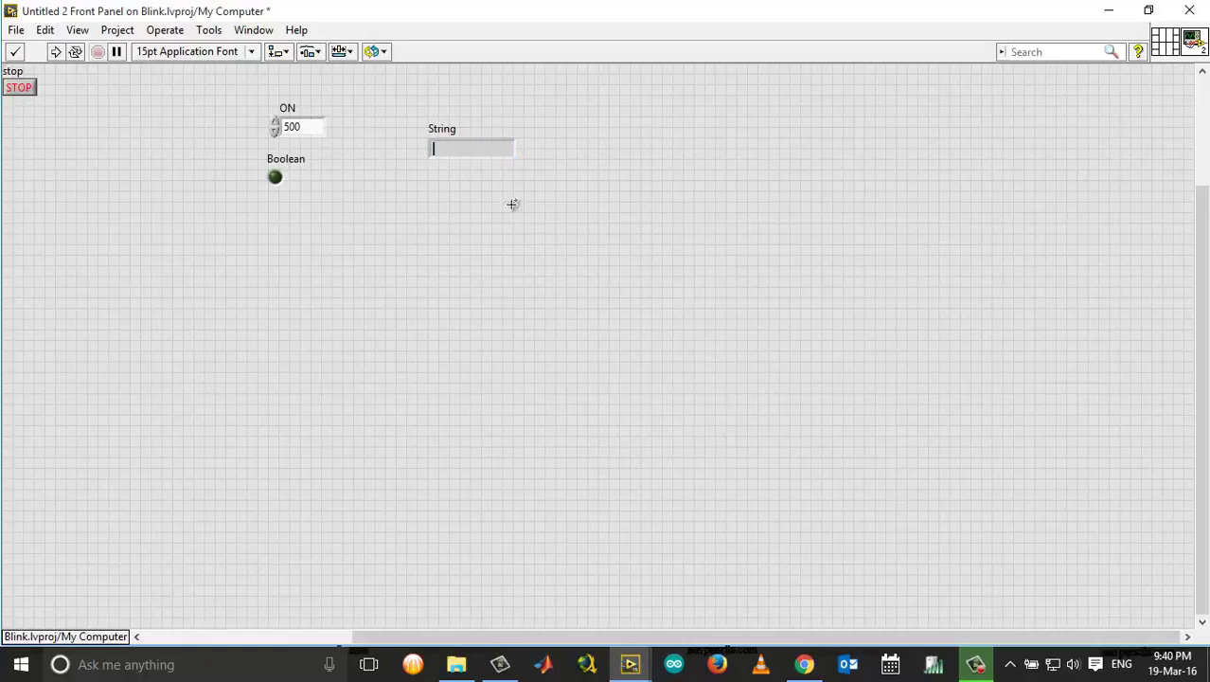
left_click(513, 165)
left_click_drag(516, 159, 573, 177)
Step: Enter the text 'Hello World' in the String indicator
left_click(533, 163)
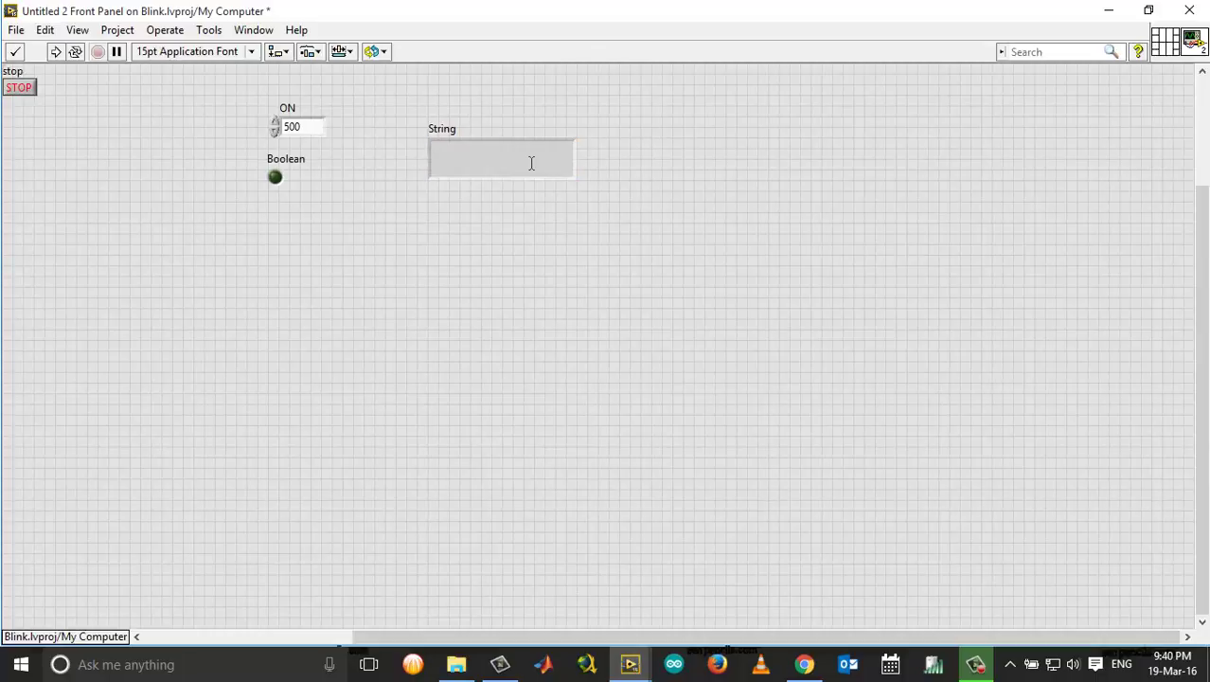
type("Hellow")
key("BackSpace")
type("World")
left_click(583, 192)
Step: Move the ON control beside the String box and delete the Boolean indicator
left_click_drag(379, 190, 248, 95)
left_click(370, 200)
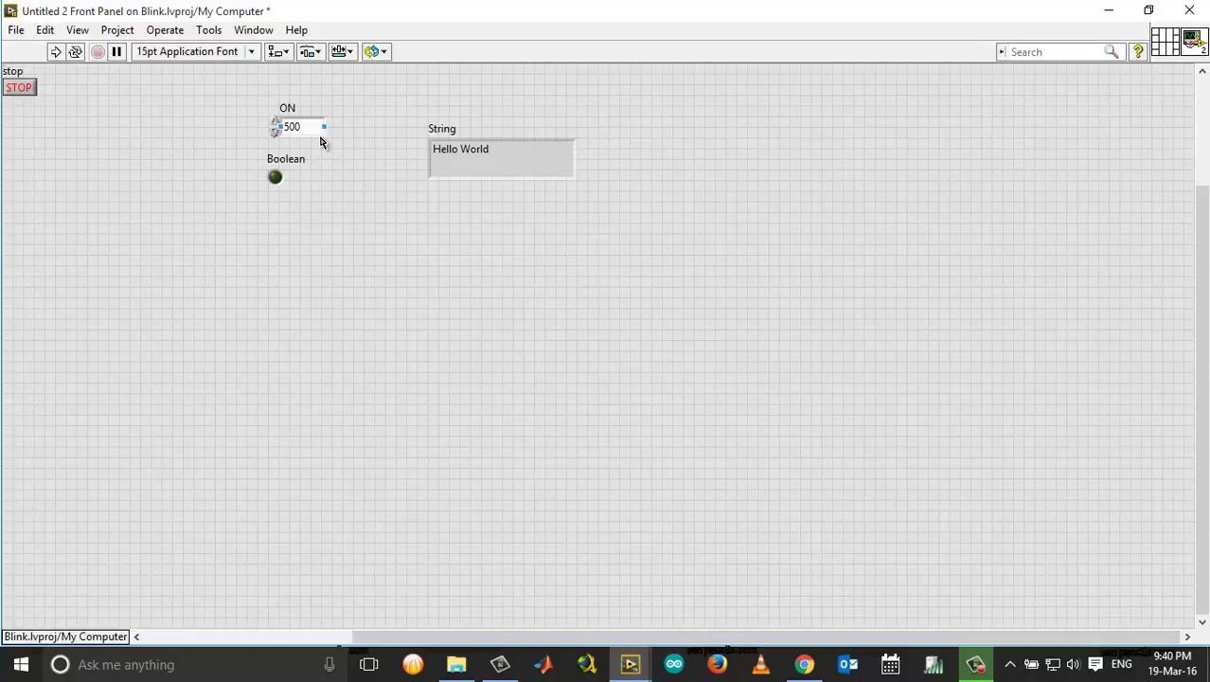
left_click_drag(320, 140, 394, 175)
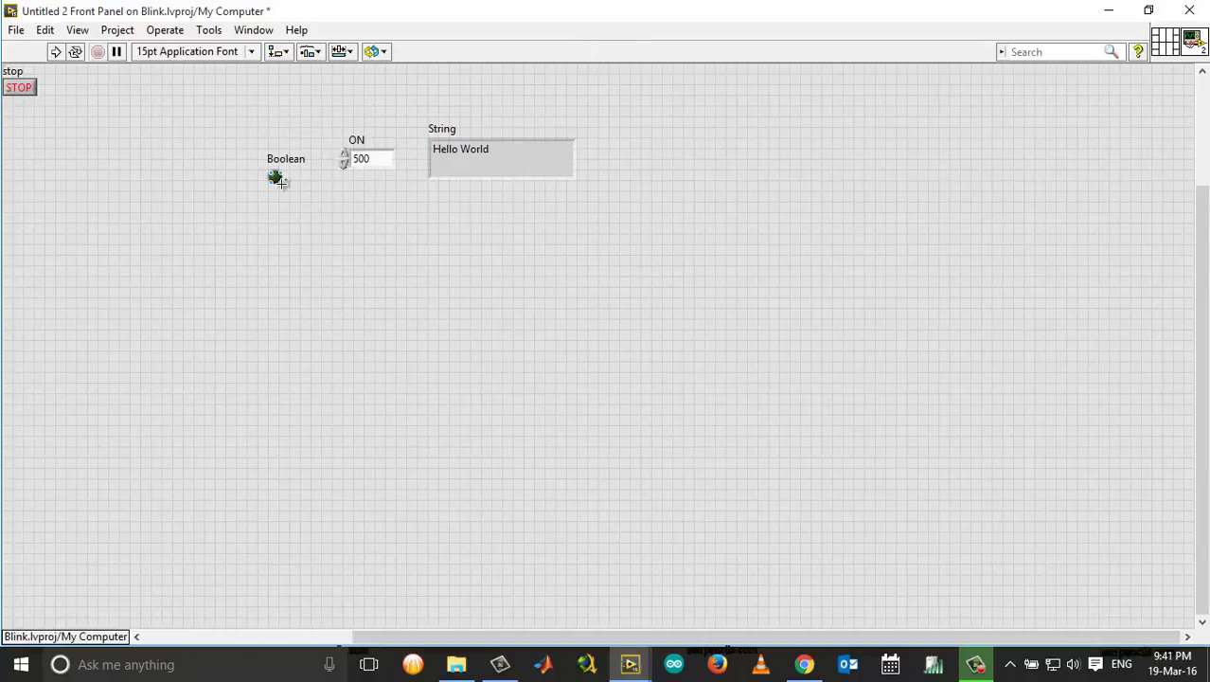
left_click_drag(275, 194, 276, 177)
key("Delete")
Step: Create a Text.Visible property node from the String terminal and place it inside the while loop
left_click(466, 177)
double_click(466, 180)
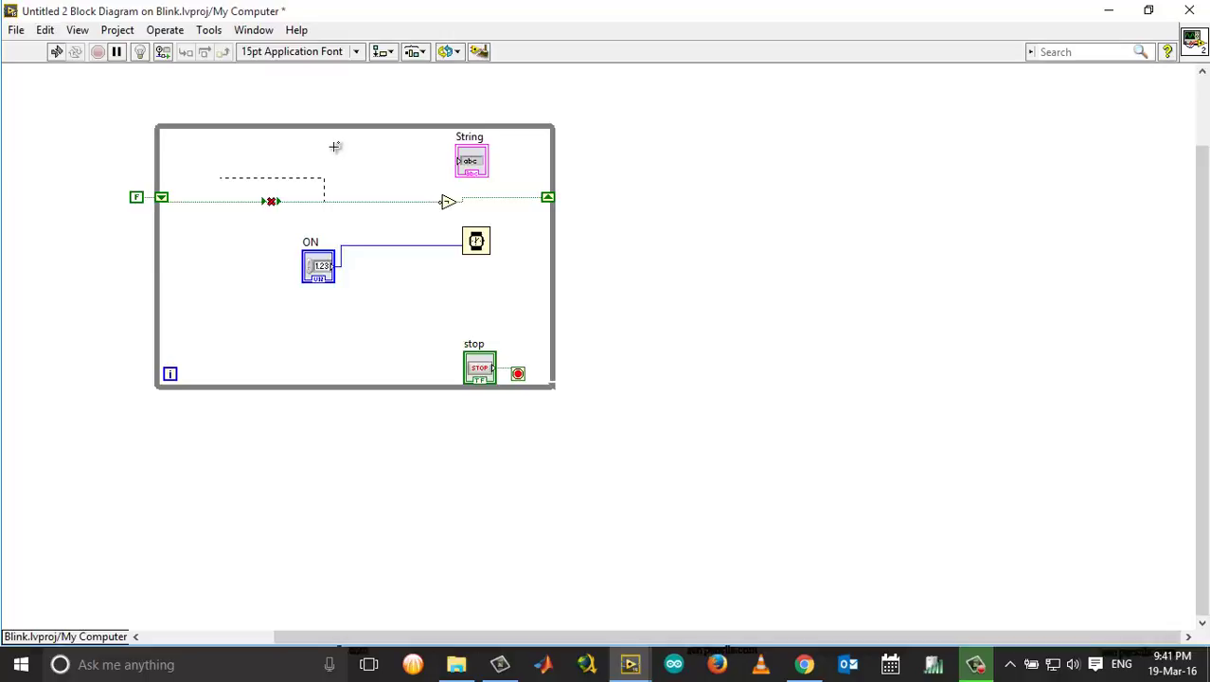
right_click(337, 142)
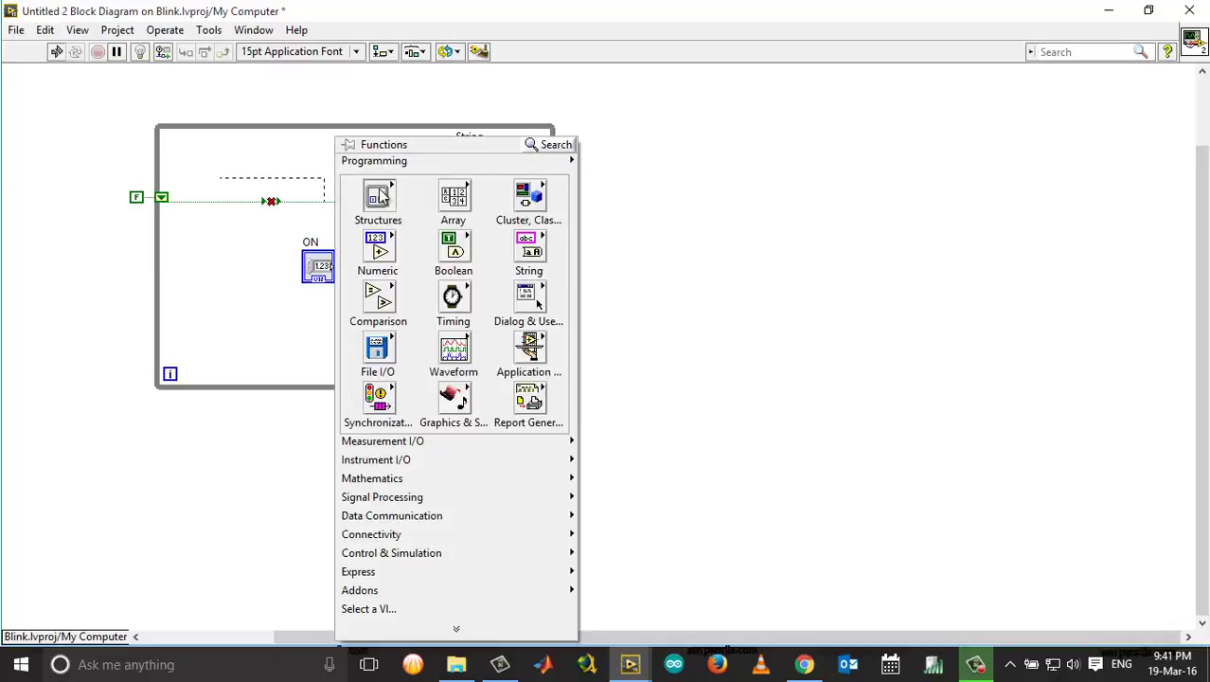
left_click(299, 154)
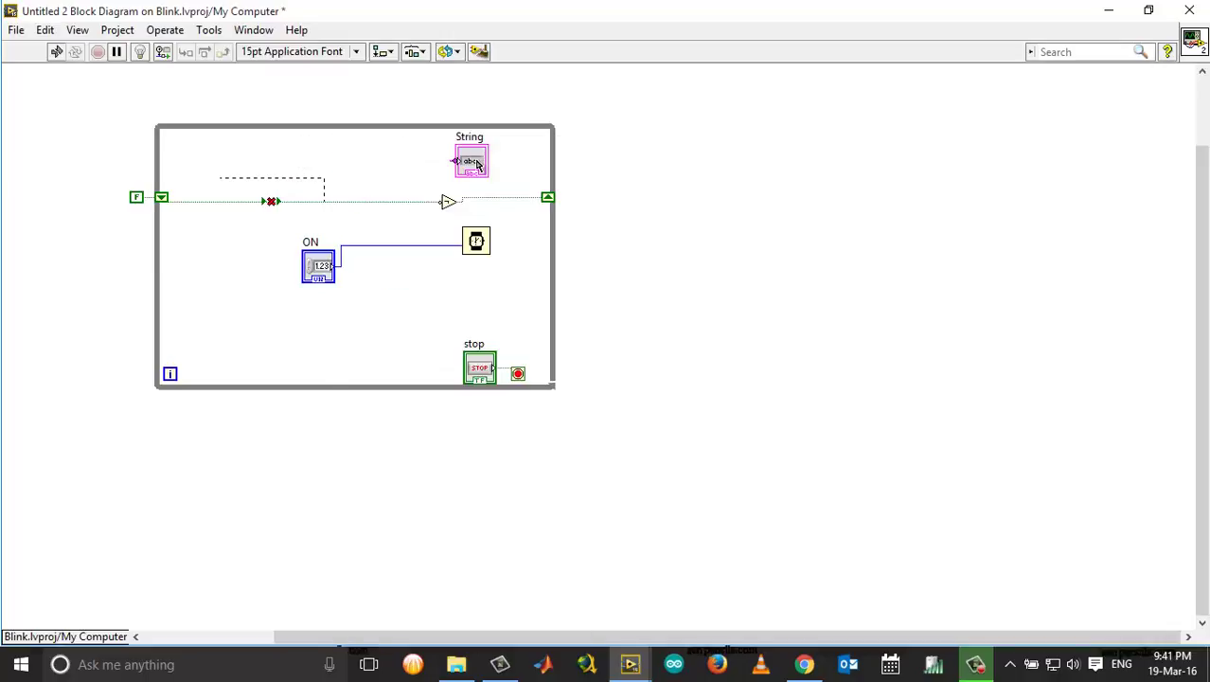
right_click(474, 159)
left_click(472, 164)
right_click(472, 164)
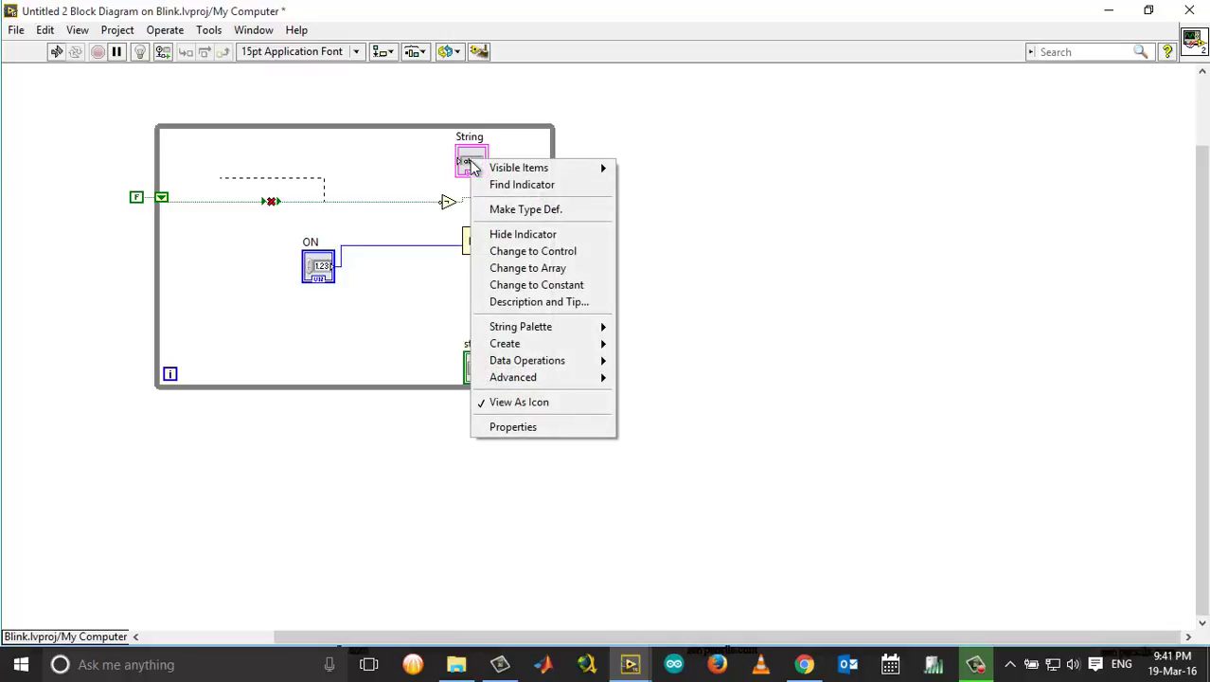
mouse_move(505, 343)
mouse_move(666, 435)
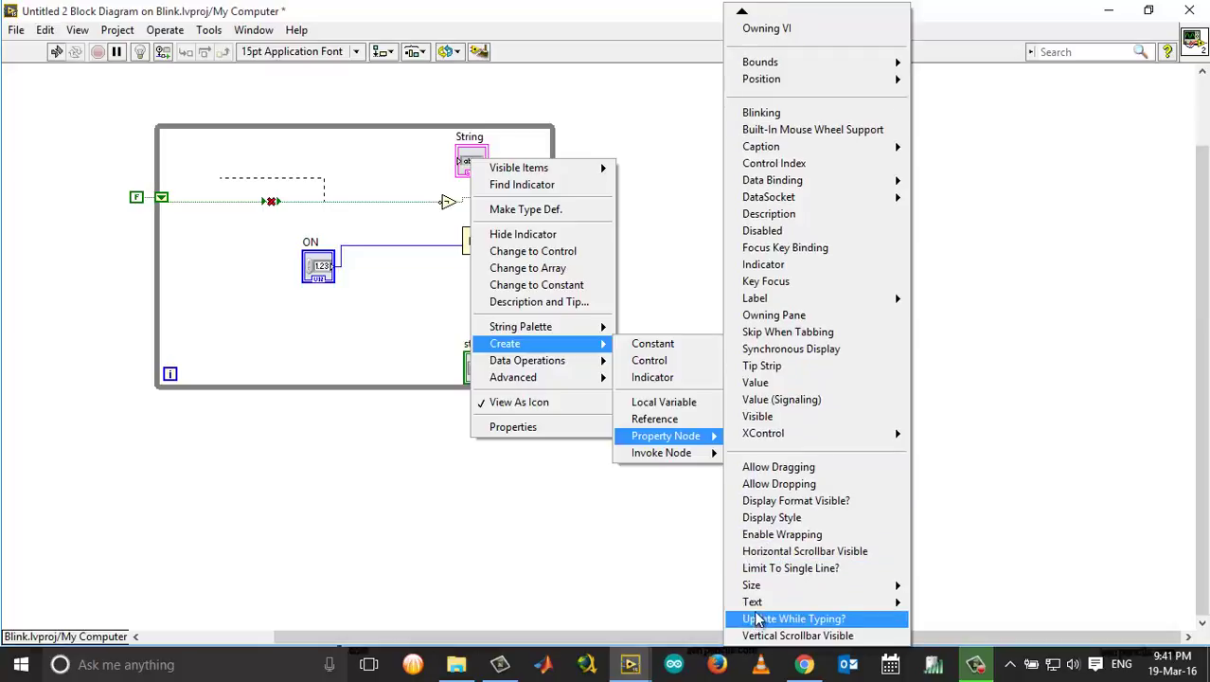
mouse_move(752, 602)
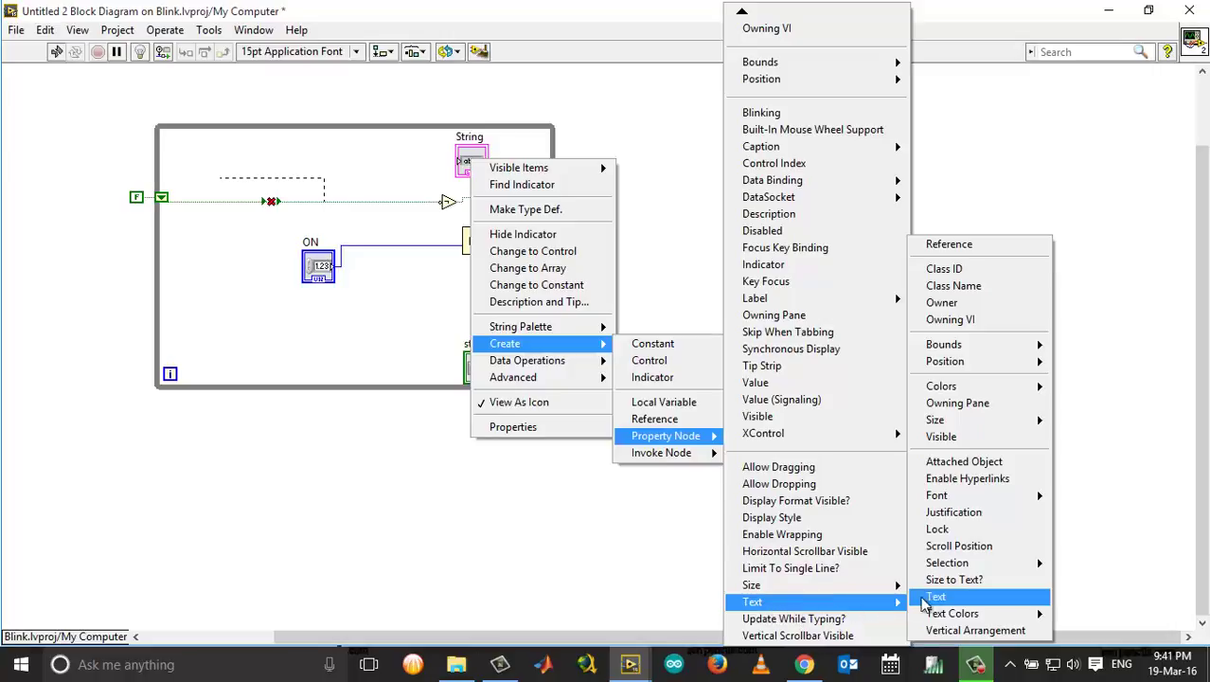
left_click(954, 445)
left_click(376, 166)
Step: Switch Text.Visible to write, wire it to the toggling boolean, and remove broken wires with Ctrl+B
right_click(383, 159)
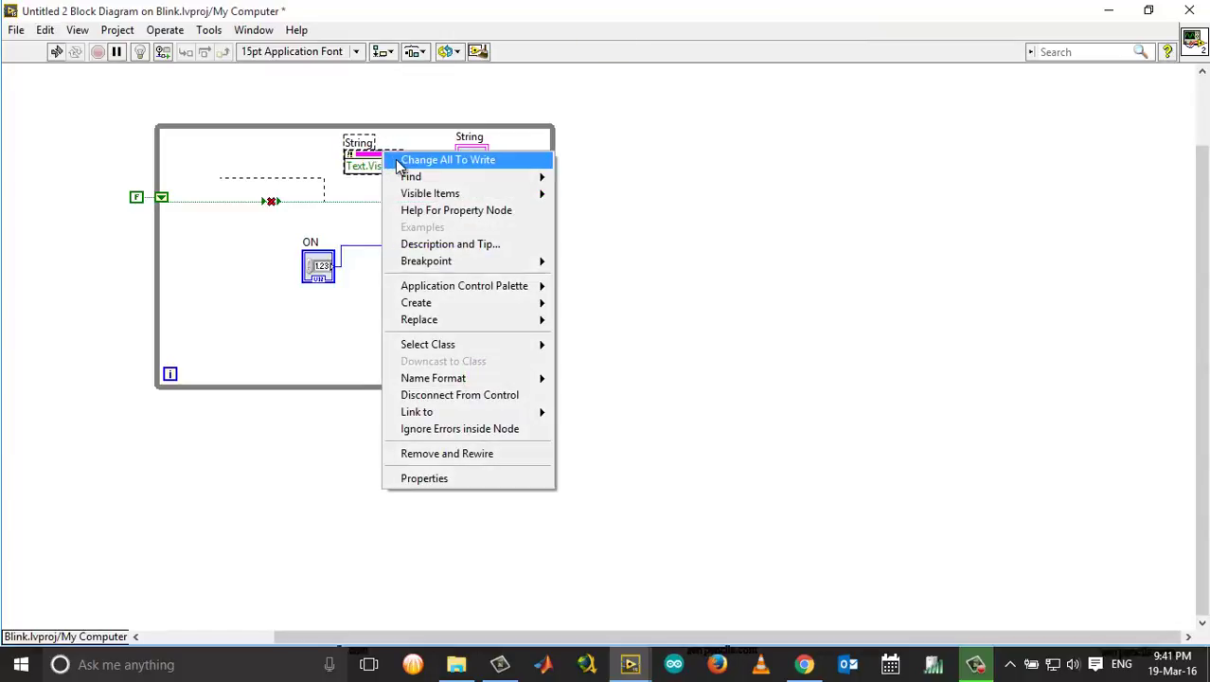
left_click(398, 162)
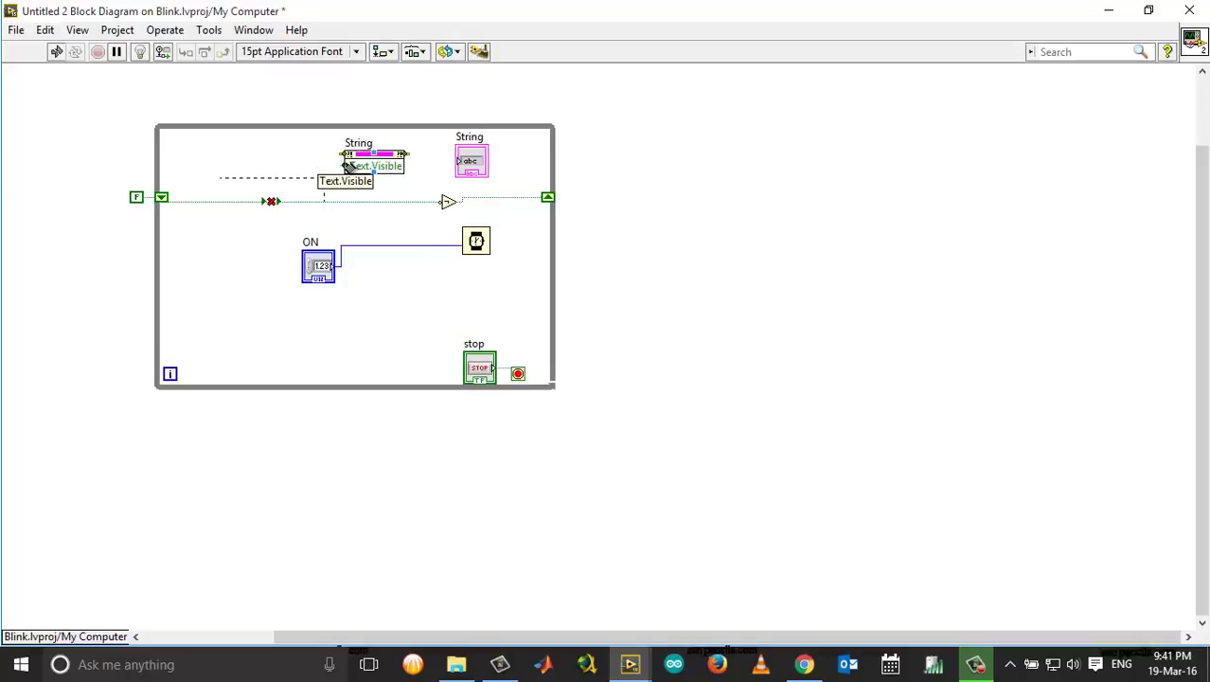
left_click(347, 167)
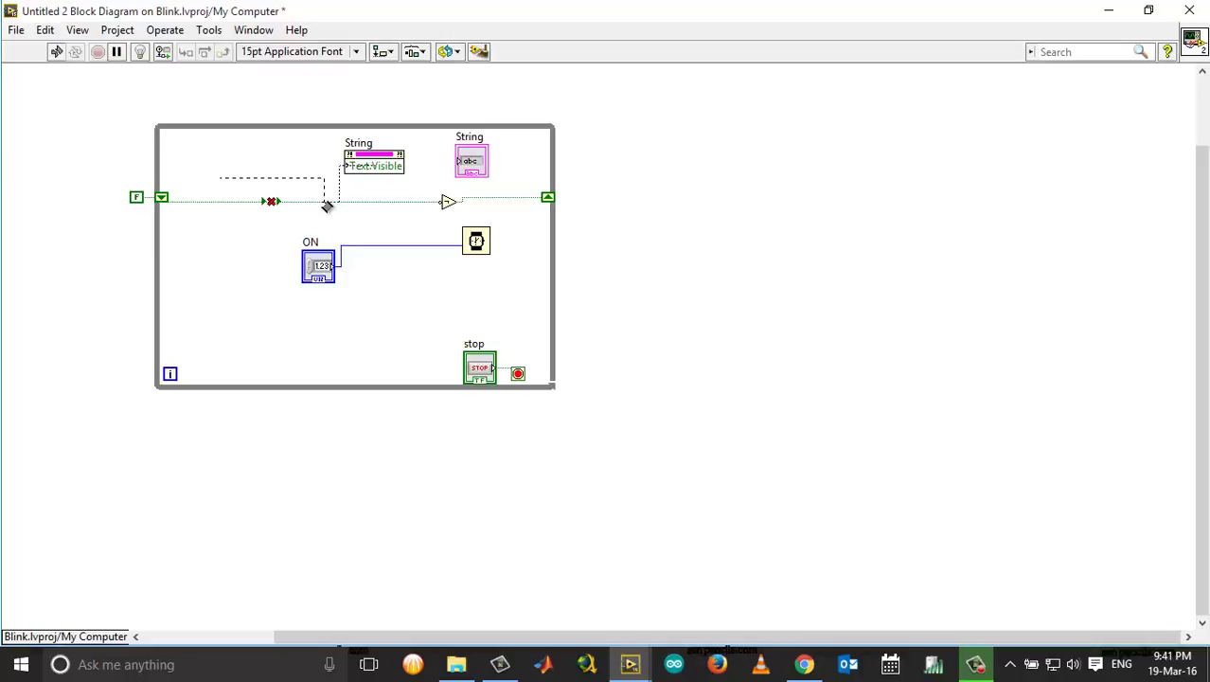
left_click(325, 202)
key("ctrl+b")
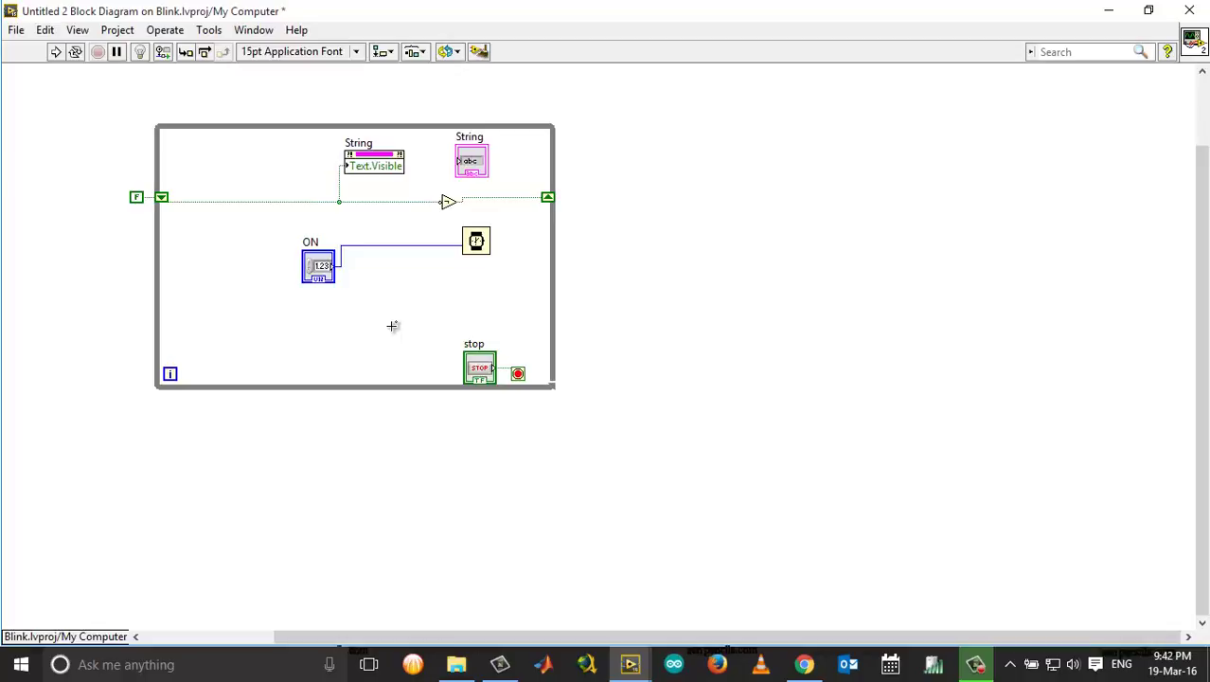
Step: Run the VI continuously from the front panel so Hello World blinks
left_click(554, 287)
left_click(1105, 15)
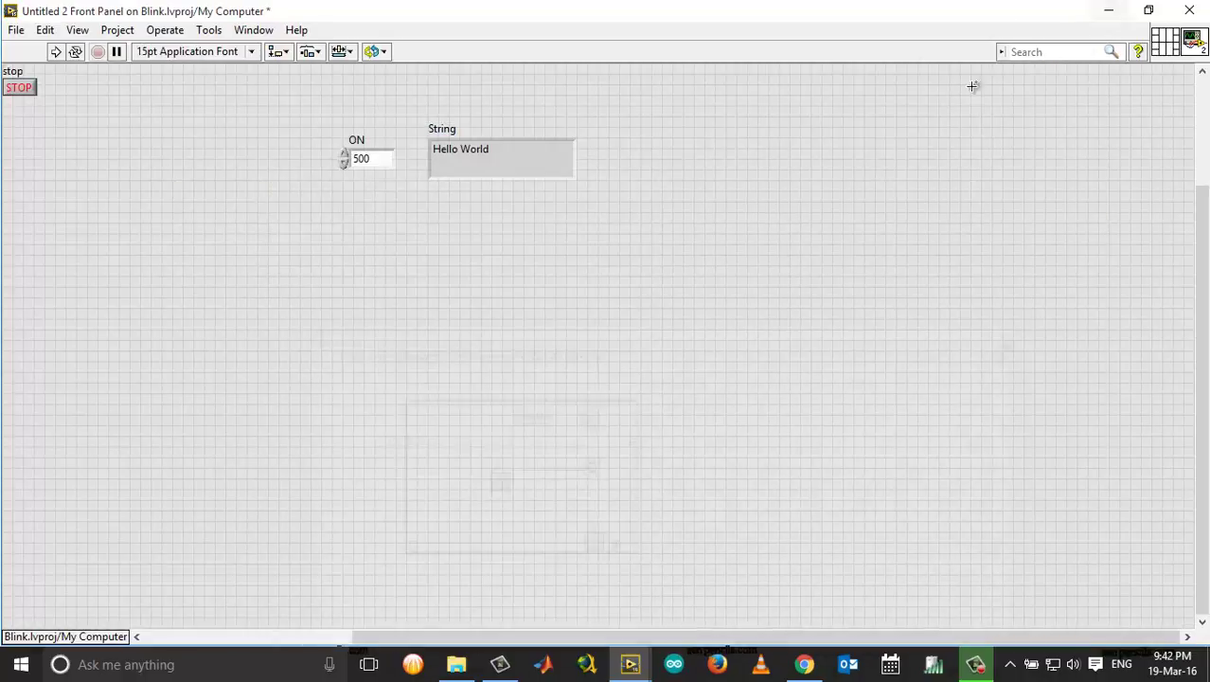
left_click(75, 55)
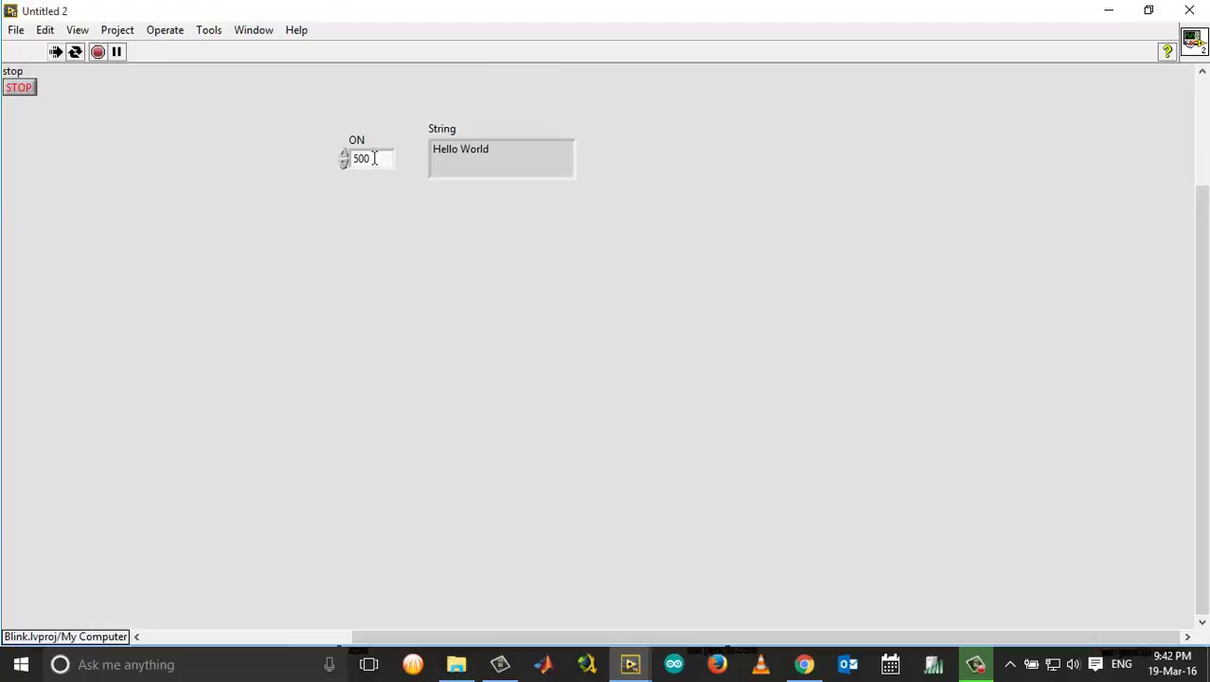
Step: Change the ON value from 500 to 1000 while the VI runs
double_click(361, 159)
type("1000")
key("Return")
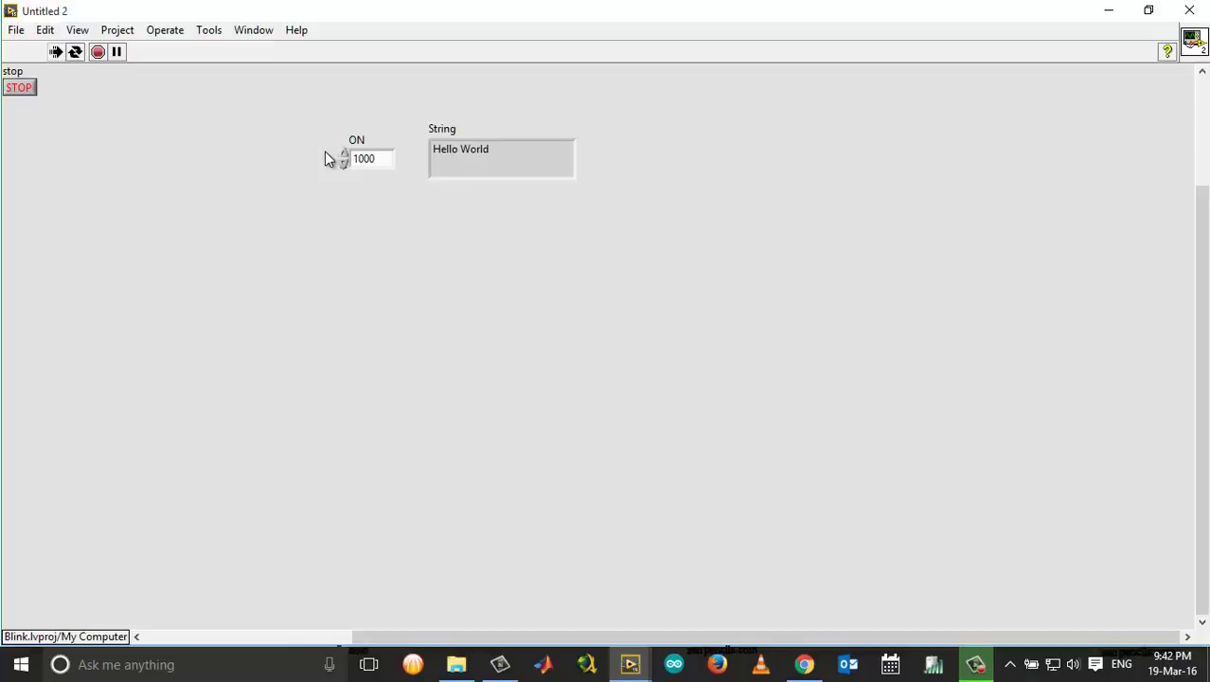